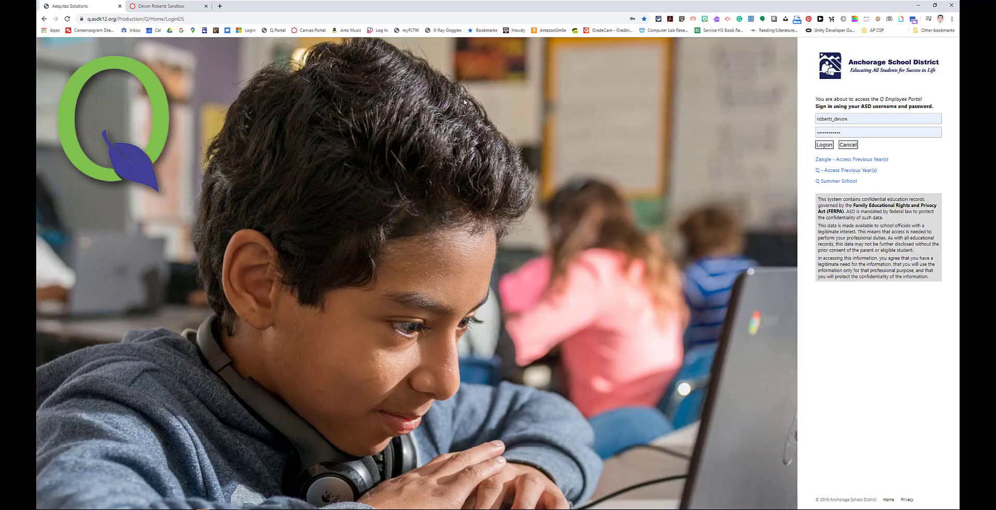
Step: Log on to the Q employee portal with the prefilled credentials and open Class Marks
click(825, 145)
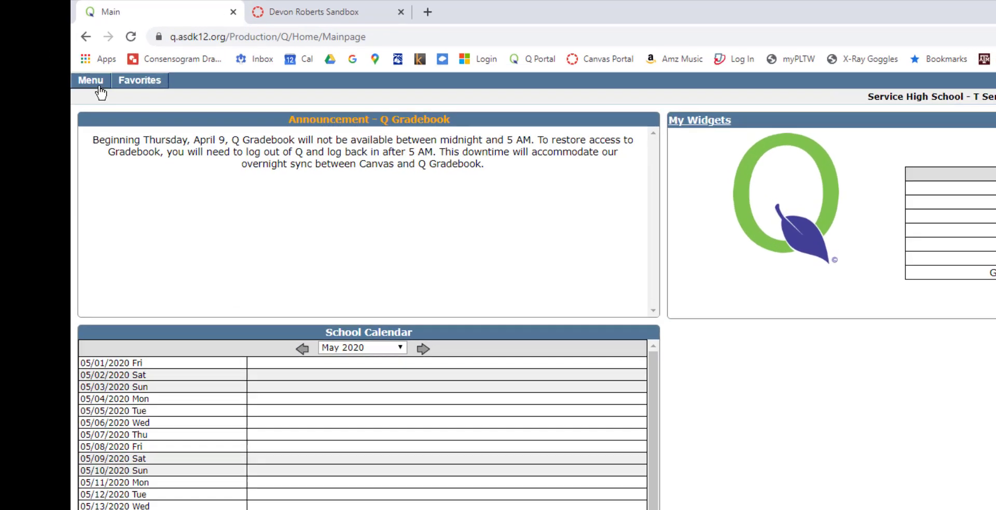
click(48, 42)
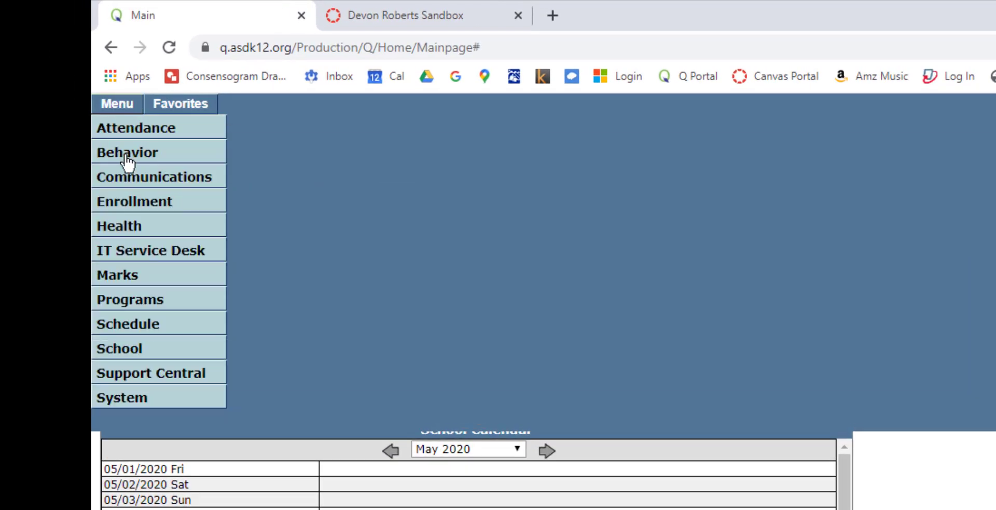
click(145, 276)
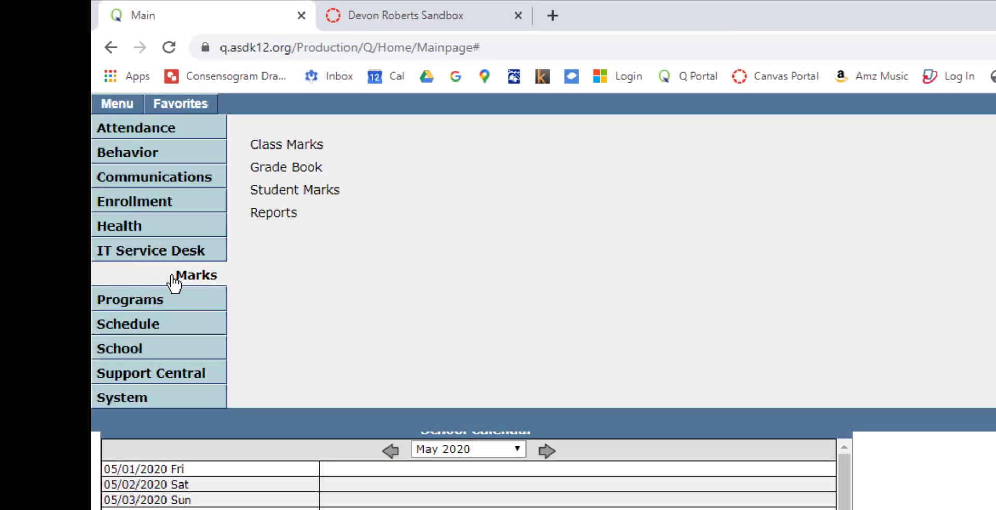
click(291, 148)
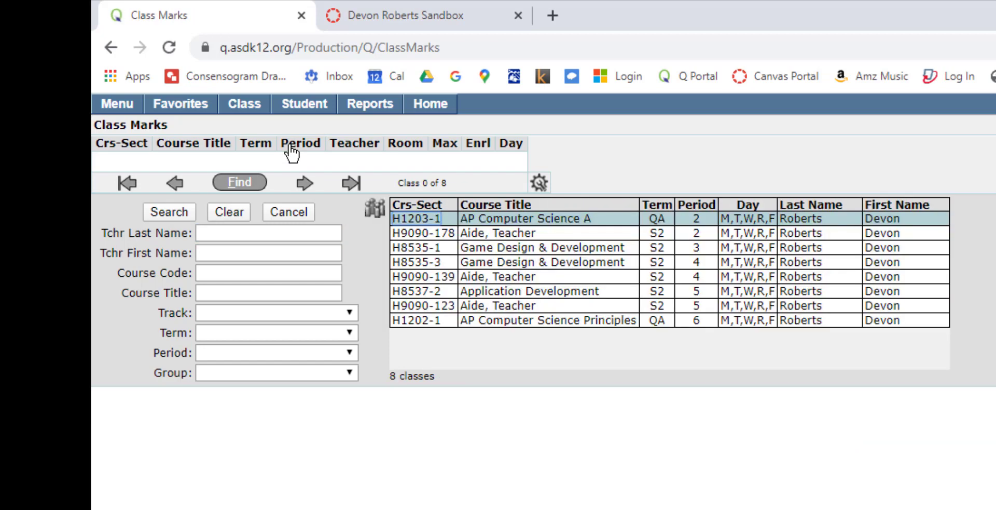
Step: Open the period 3 Game Design & Development class (H8535-1) and show its Semester 2 marks
click(540, 254)
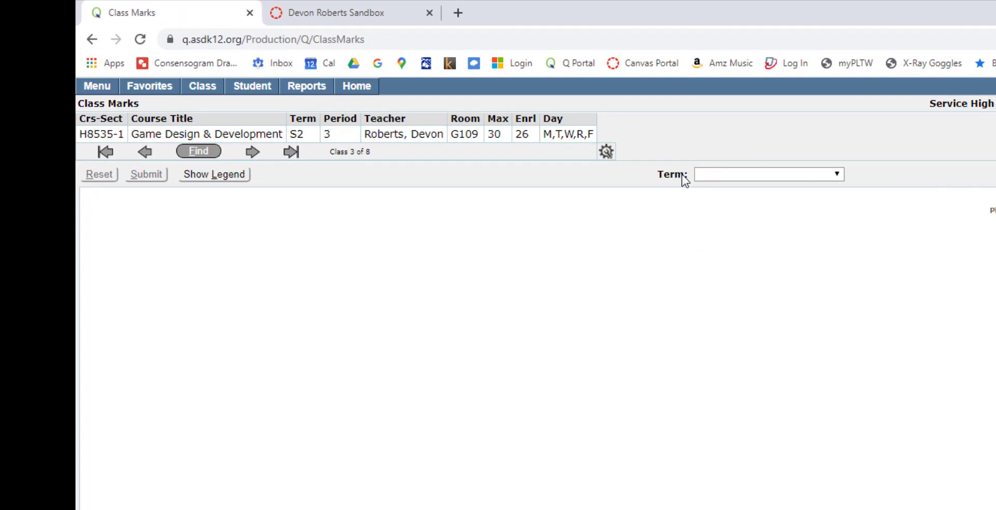
click(728, 175)
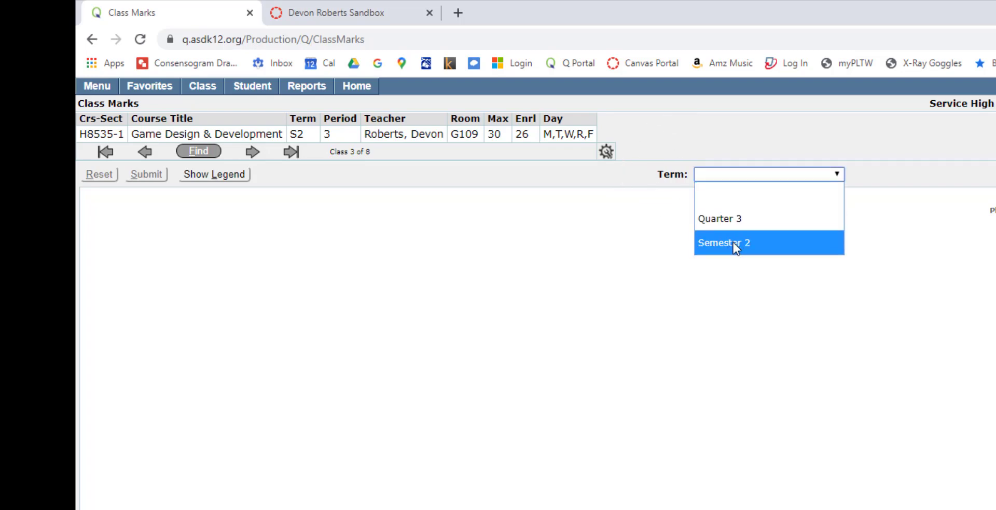
click(734, 243)
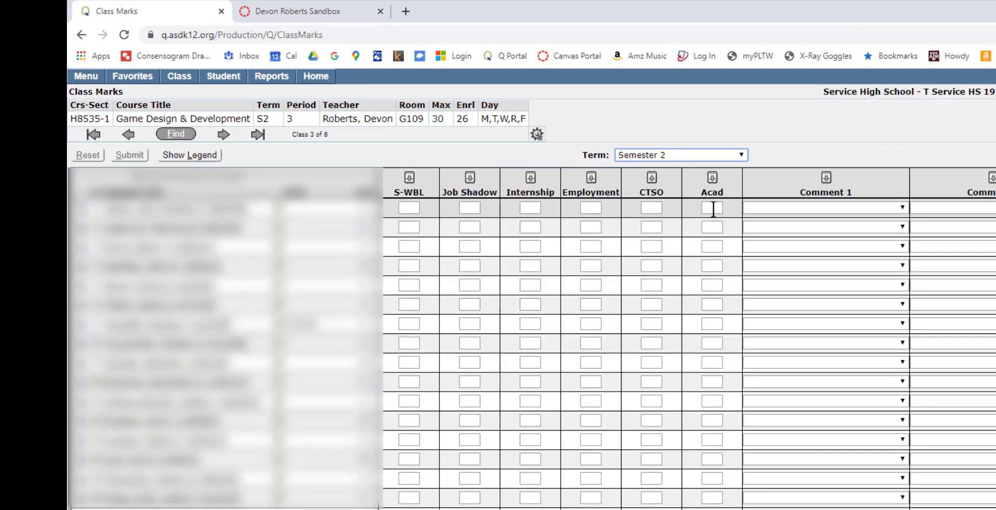
Step: Enter F as the first student's Acad mark and start their note with the lines "Q3 65%" and "S2 45%"
click(382, 112)
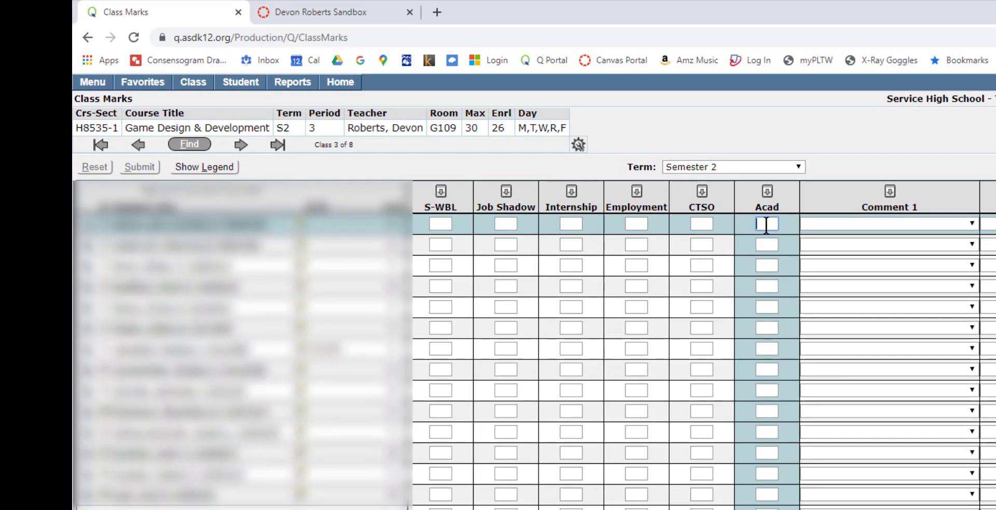
text(F)
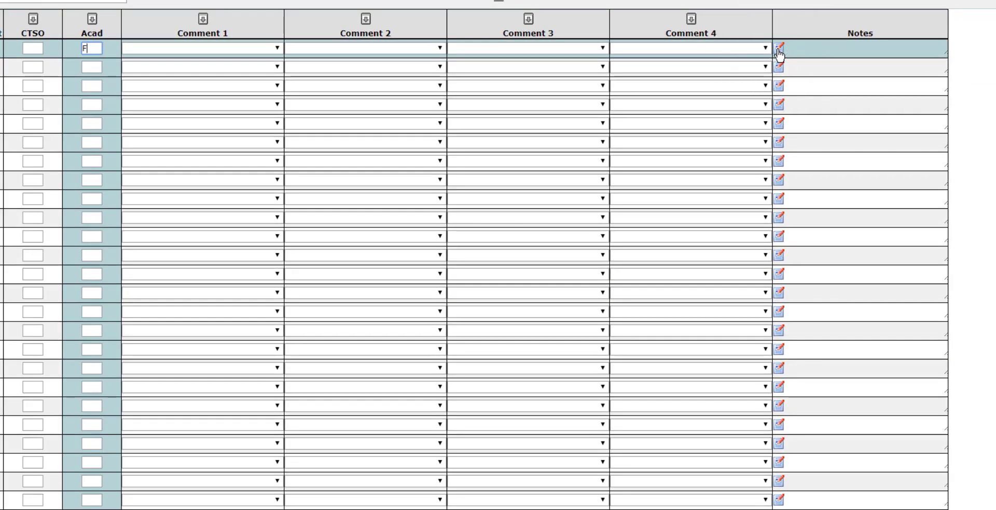
click(779, 49)
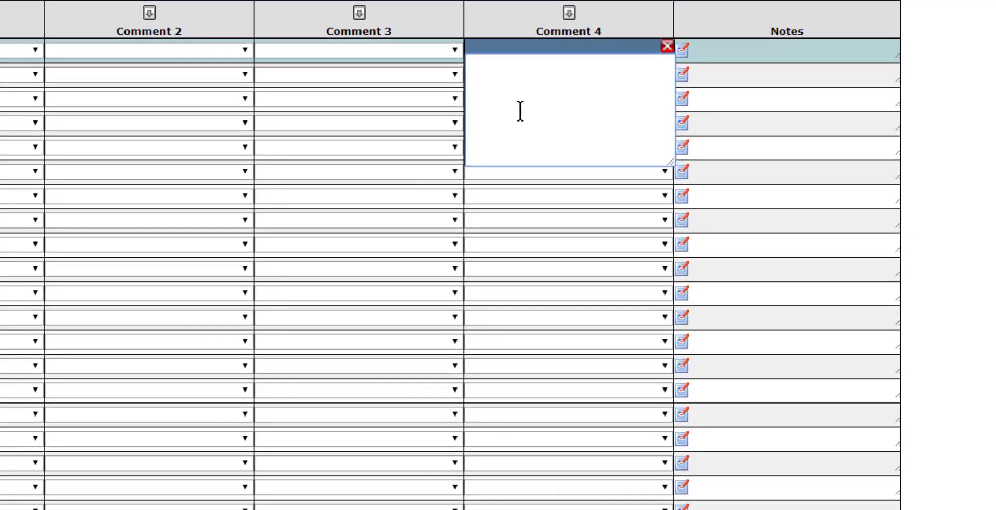
click(498, 77)
text(Q3 65%)
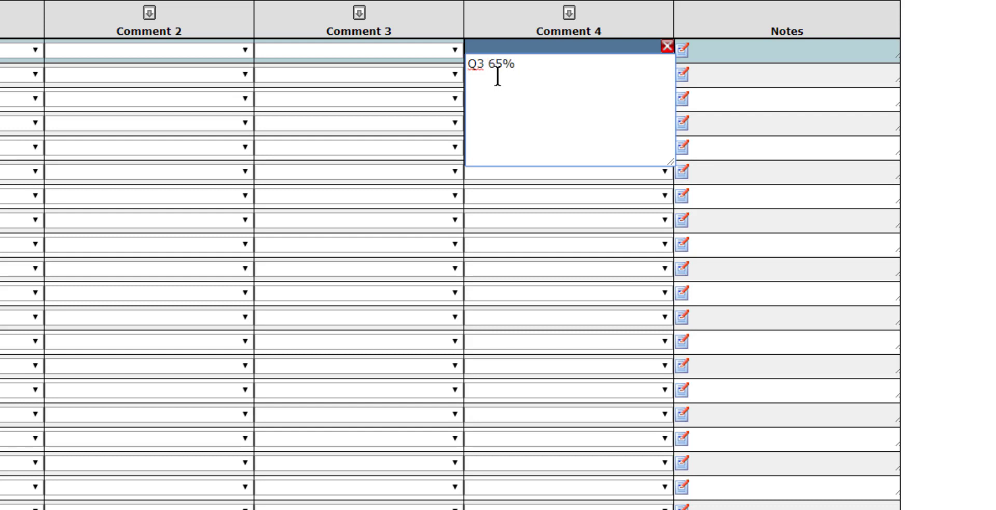
key(Return)
text(S2 45%)
key(Return)
Step: Add "Module 1.2" as the third line of the first student's note
text(M)
key(BackSpace)
text(Modeul)
key(BackSpace)
key(BackSpace)
key(BackSpace)
text(le)
key(BackSpace)
key(BackSpace)
key(BackSpace)
key(BackSpace)
text(dule 1.2)
Step: Add a fourth line reading "No" to the first student's note
text(Yes)
key(BackSpace)
key(BackSpace)
key(BackSpace)
text(No contac)
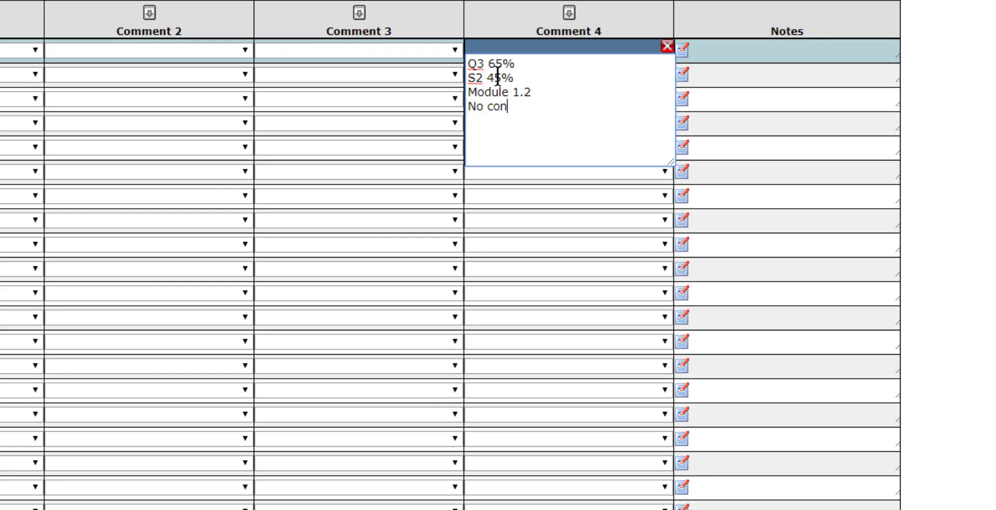
text(t)
key(BackSpace)
key(BackSpace)
key(BackSpace)
key(BackSpace)
key(BackSpace)
key(BackSpace)
key(BackSpace)
key(BackSpace)
key(BackSpace)
key(BackSpace)
text(No)
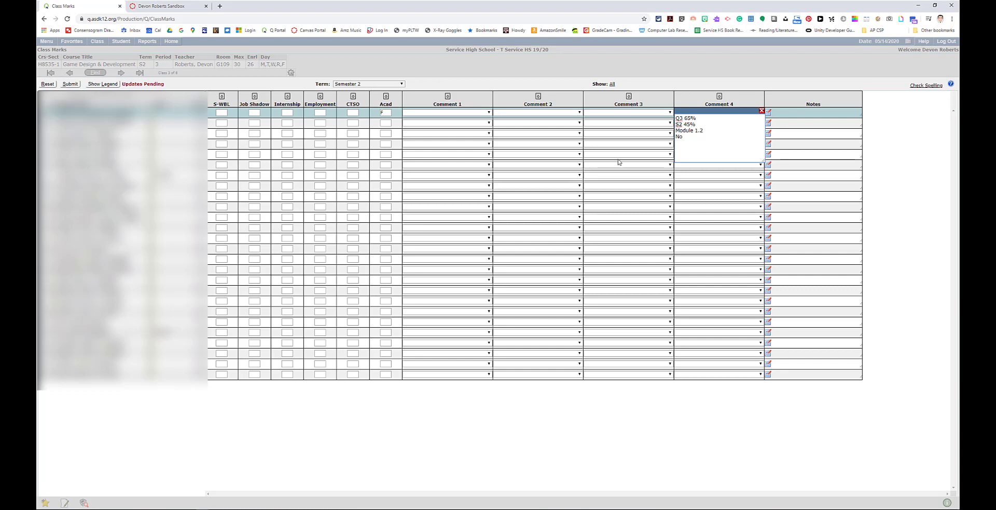
click(166, 6)
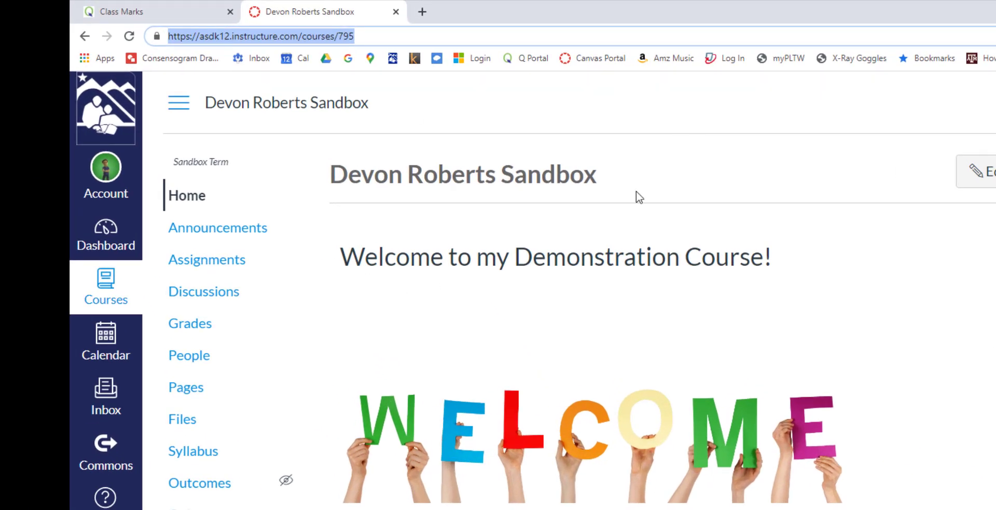
click(280, 37)
triple_click(281, 37)
drag(408, 37, 152, 39)
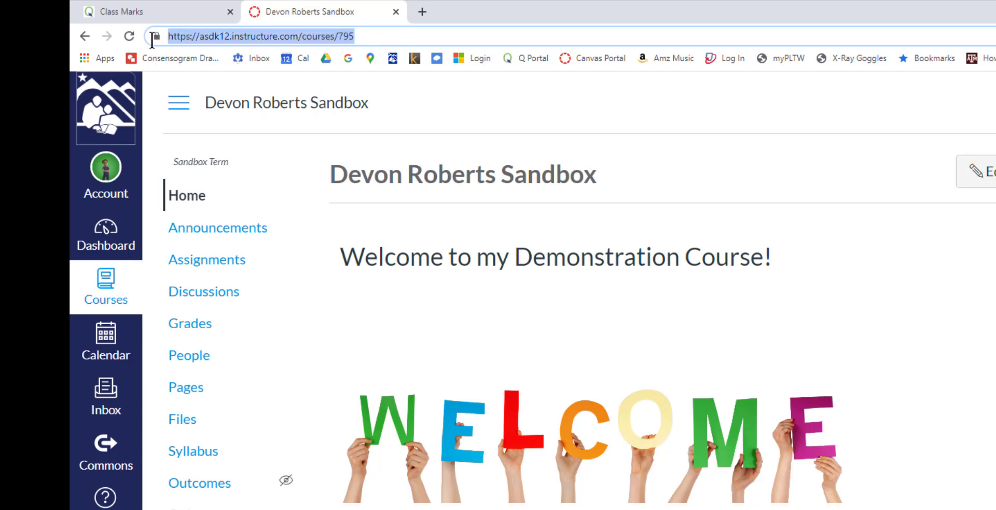
right_click(241, 37)
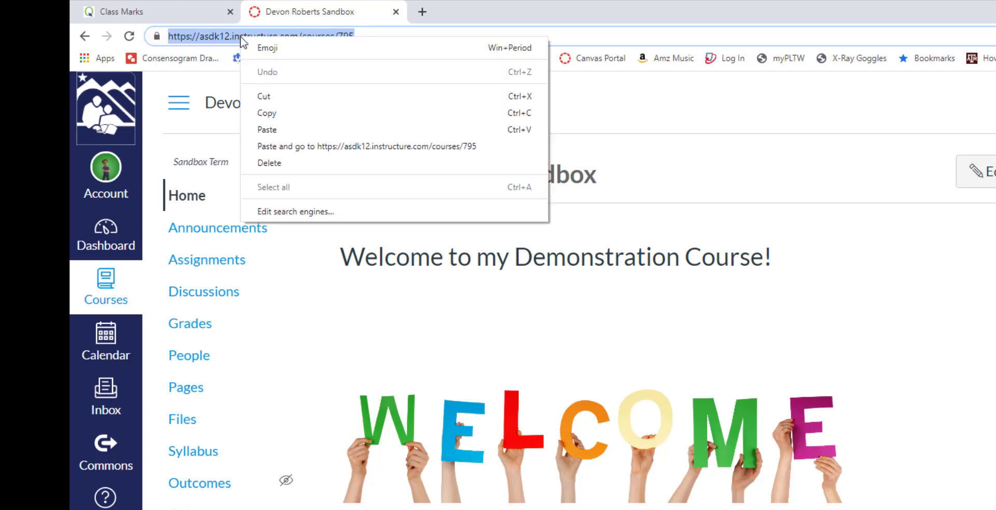
click(267, 113)
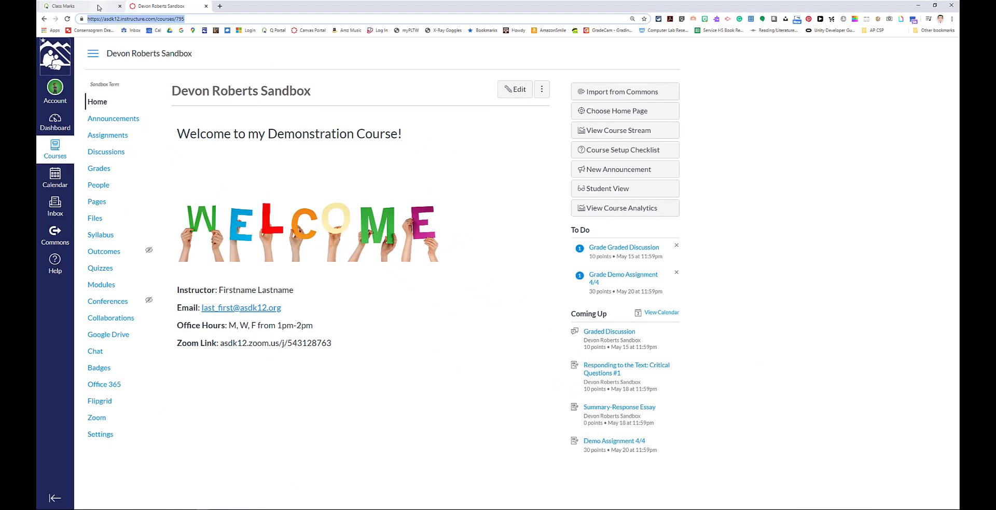
Step: Return to Class Marks, paste the course link as the note's last line, and close the note
click(98, 7)
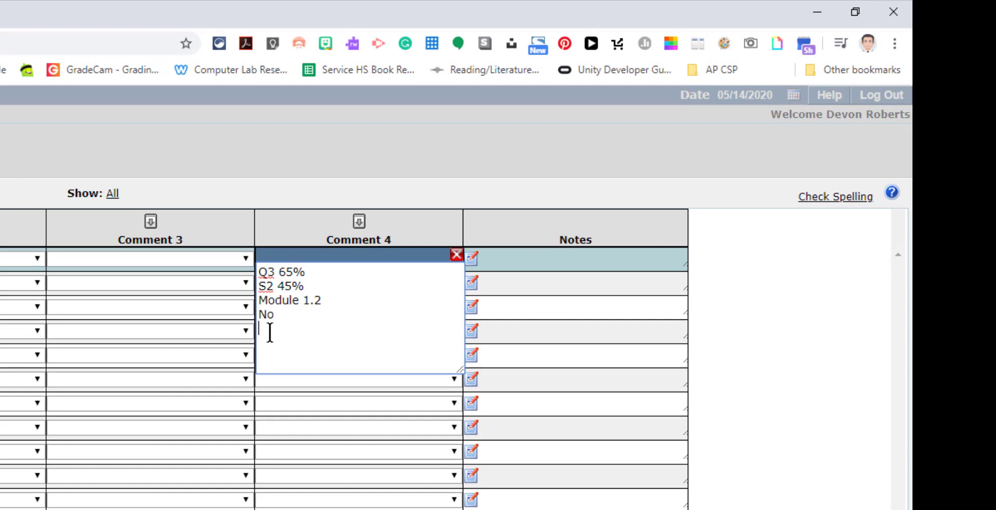
right_click(270, 332)
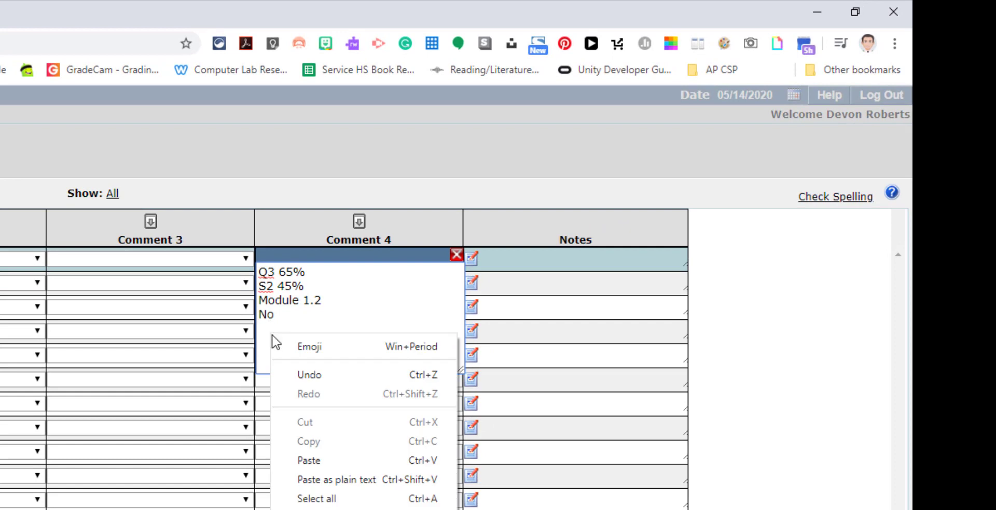
click(325, 459)
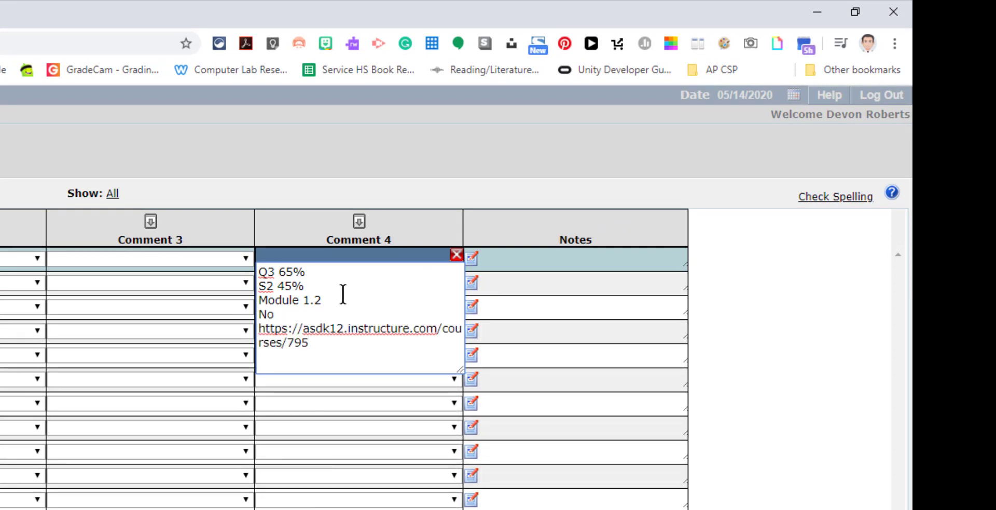
click(456, 256)
click(456, 254)
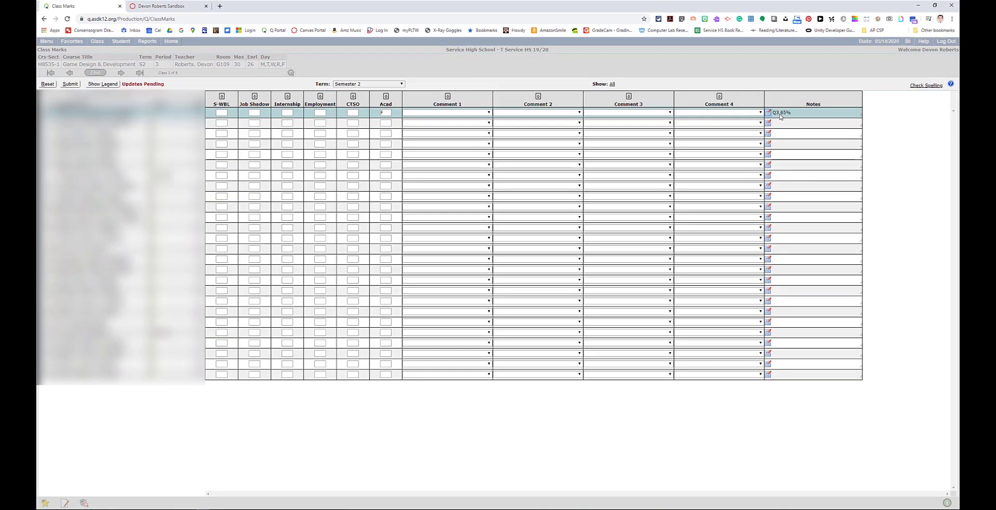
click(780, 116)
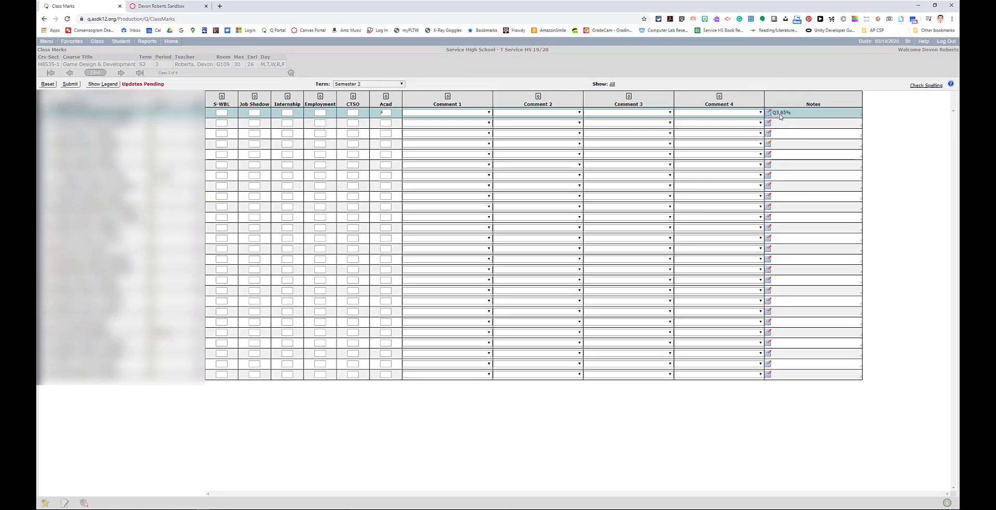